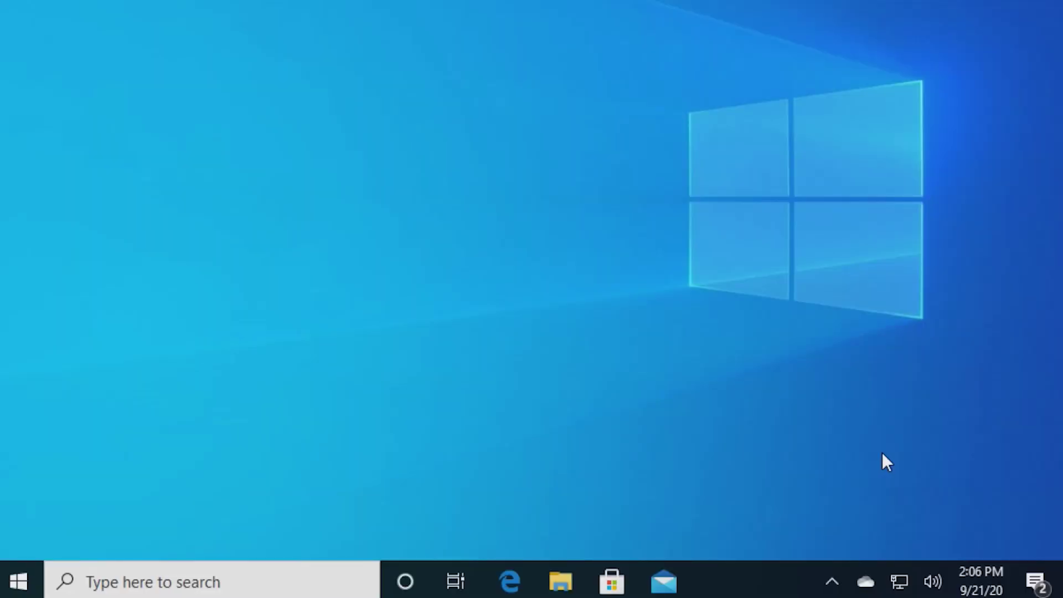
Enable the disabled Speakers under Manage sound devices, play a test sound, and launch the sound troubleshooter.
right_click(931, 574)
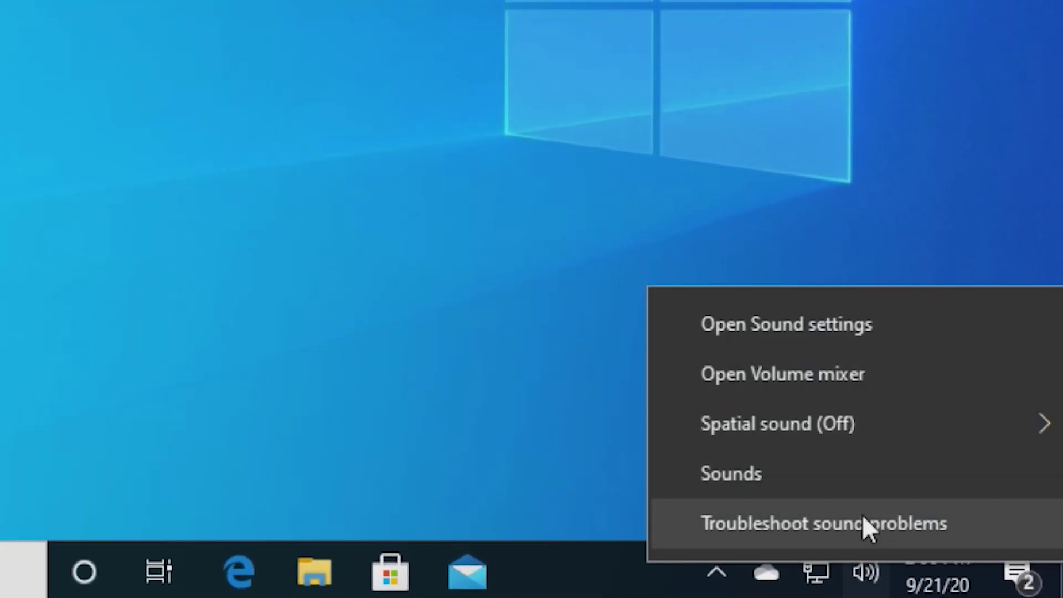
click(821, 325)
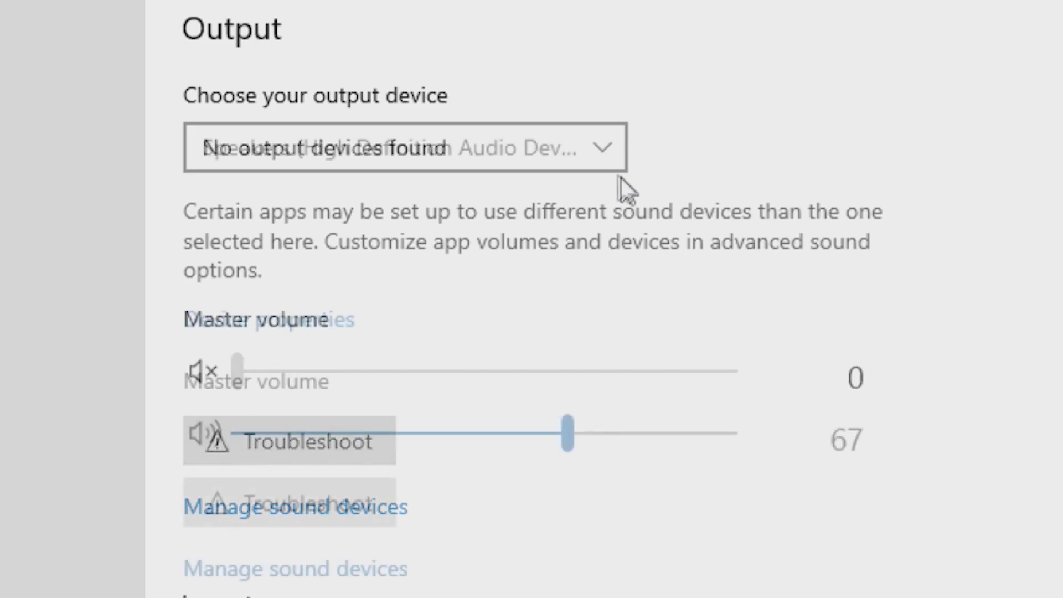
scroll(581, 249, down, 3)
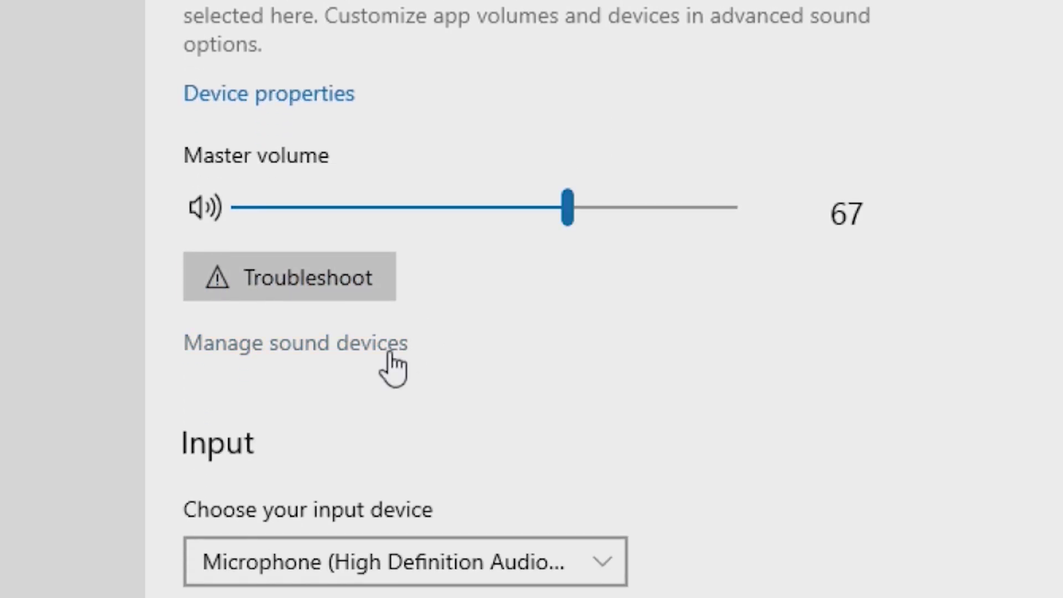
click(390, 366)
click(593, 287)
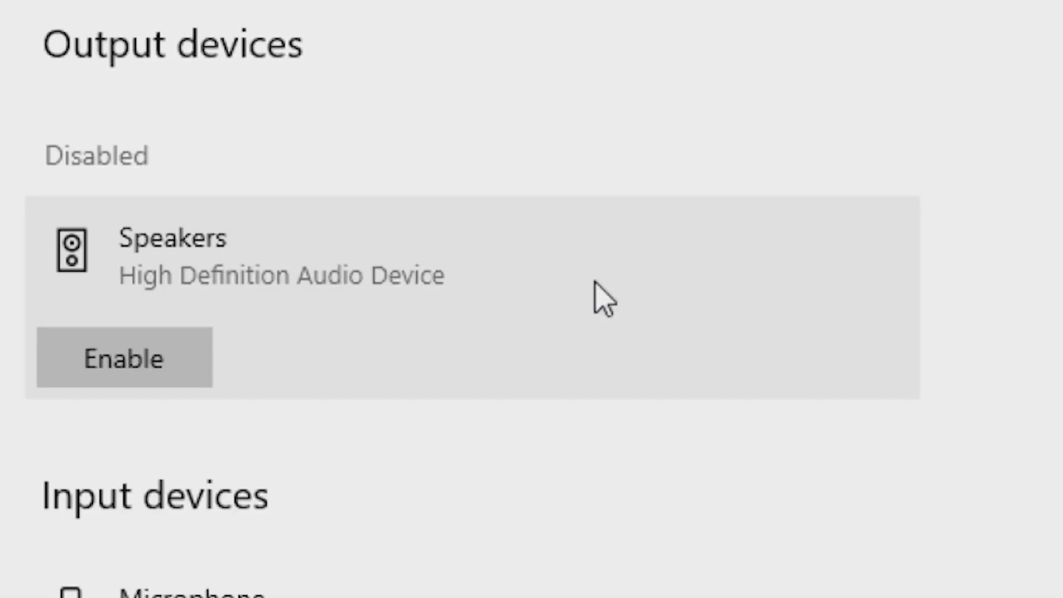
click(204, 359)
click(171, 282)
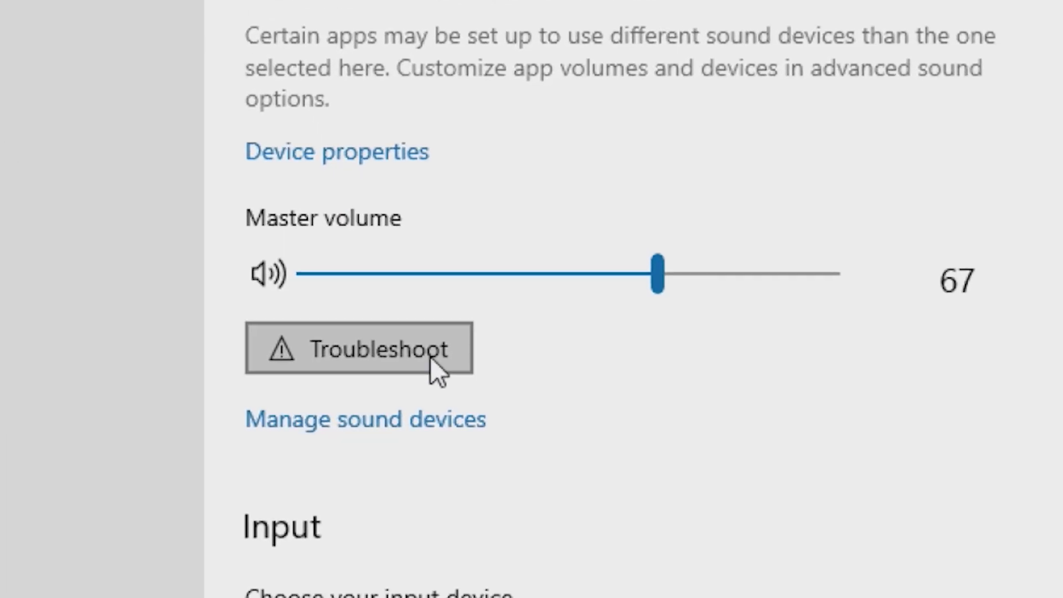
click(431, 357)
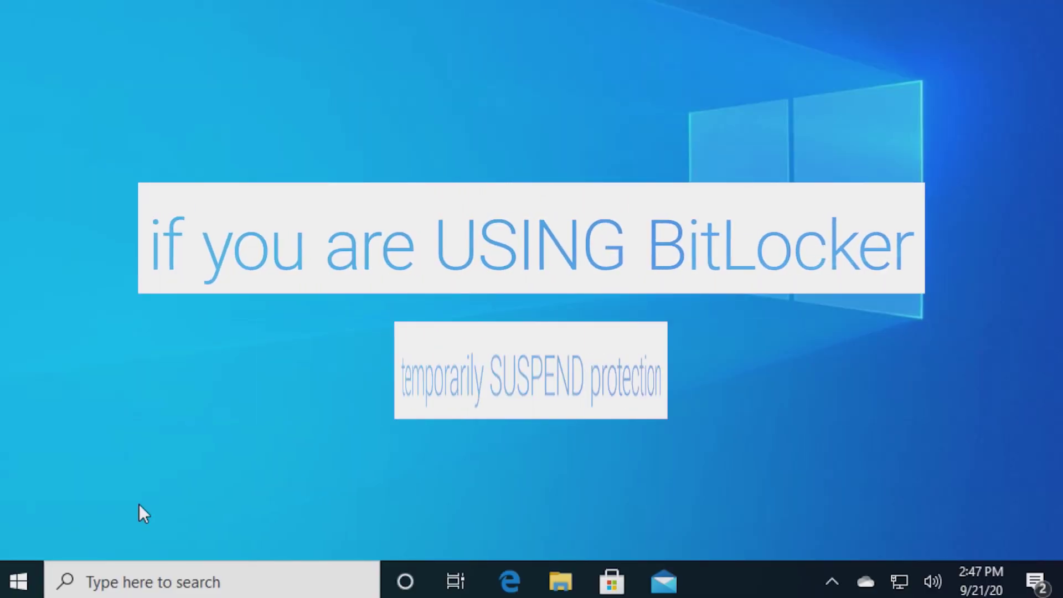
Search 'bitlocker' and open the Manage BitLocker Drive Encryption panel.
click(81, 584)
text(bitlocke)
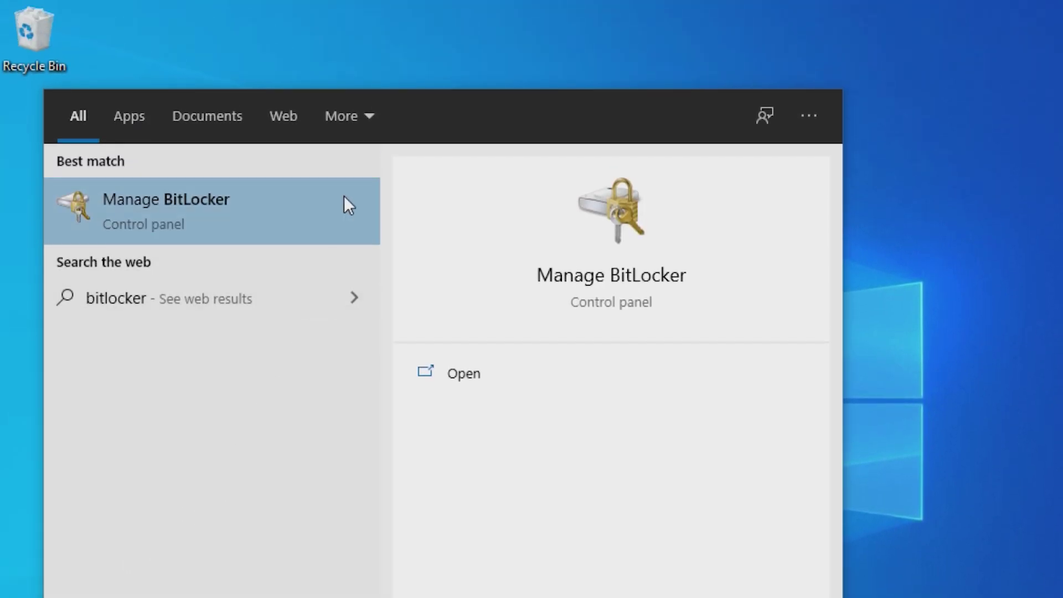
click(344, 198)
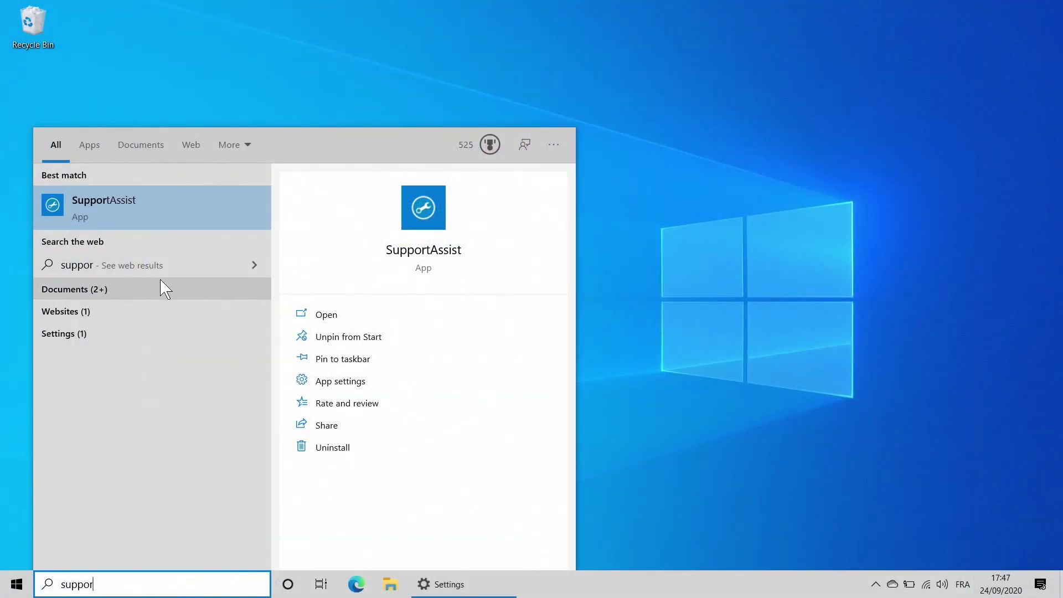
Launch SupportAssist and run 'Check for available updates', which installs 9 updates.
click(196, 211)
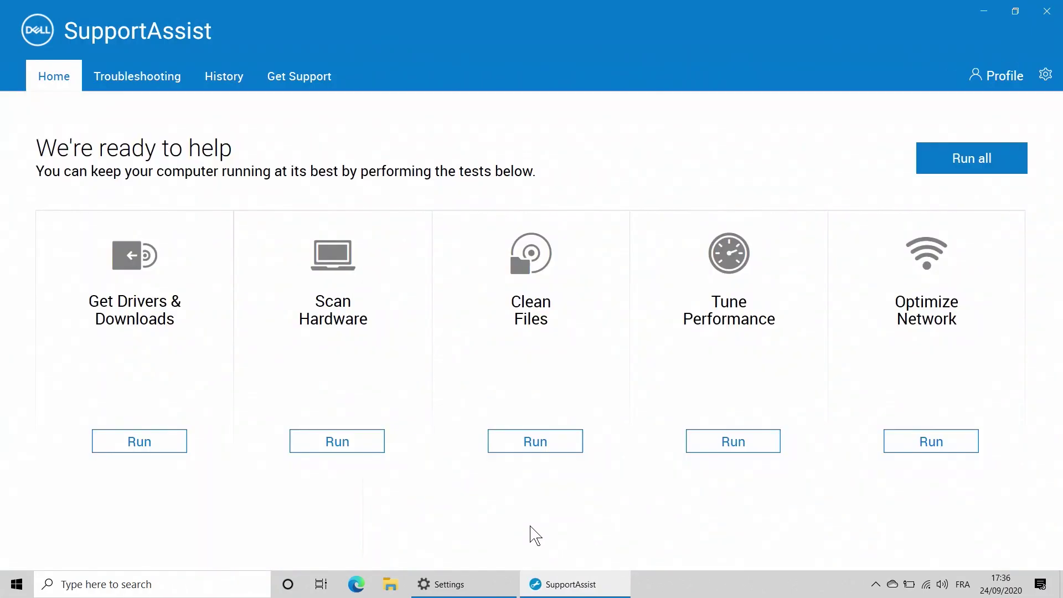
click(140, 442)
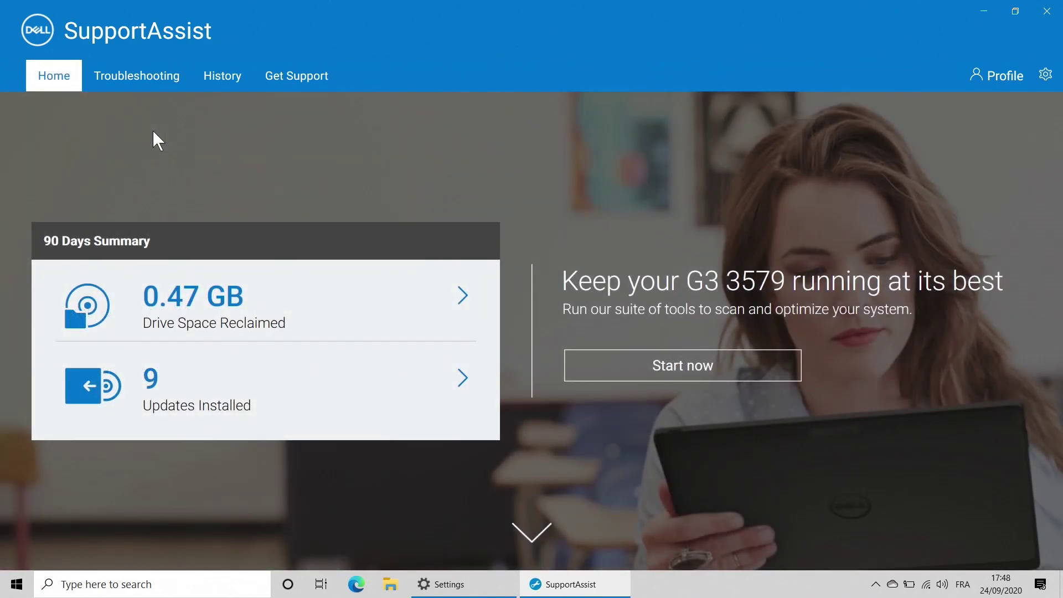
From Troubleshooting, start the specific-hardware sound card scan and confirm the audio cables are connected.
click(139, 83)
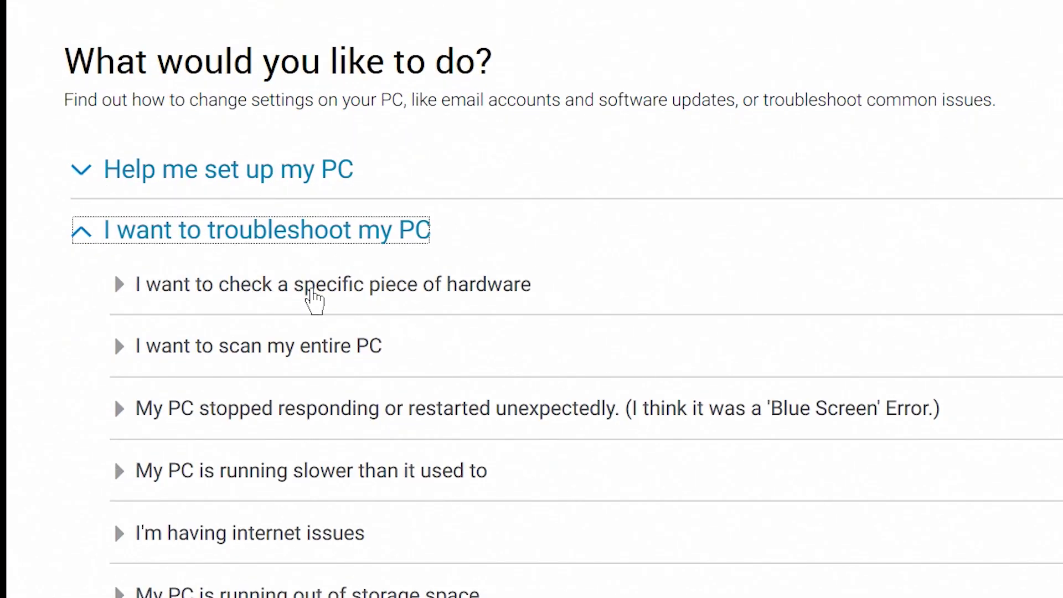
click(314, 287)
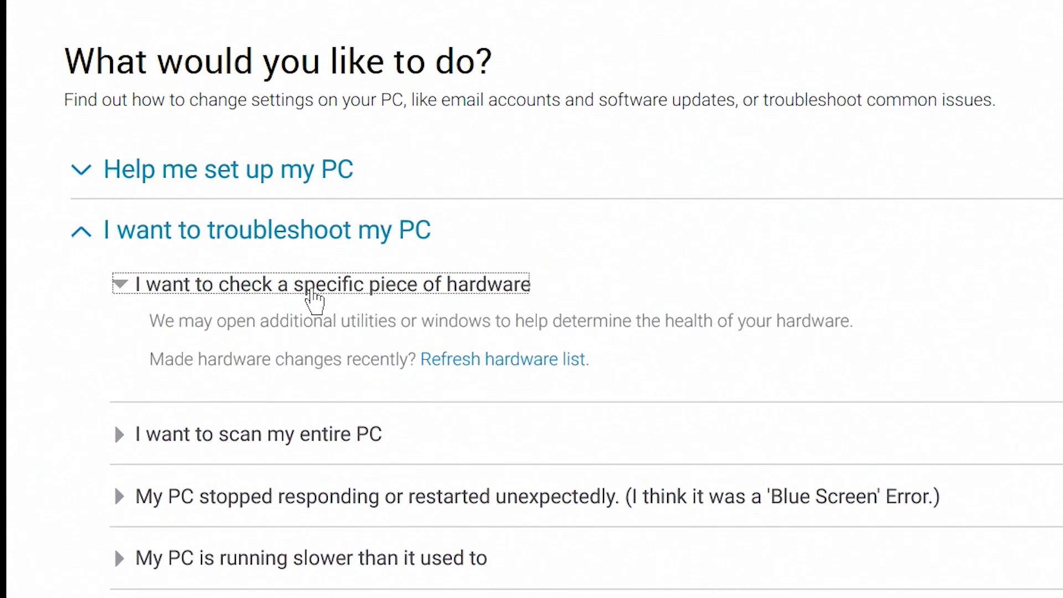
scroll(677, 297, down, 3)
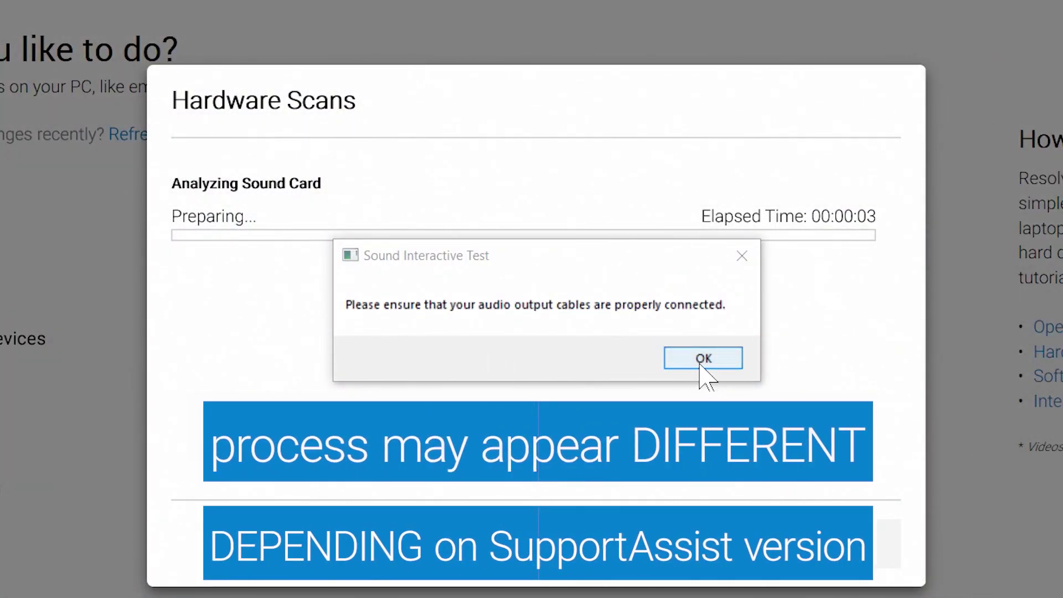
click(702, 361)
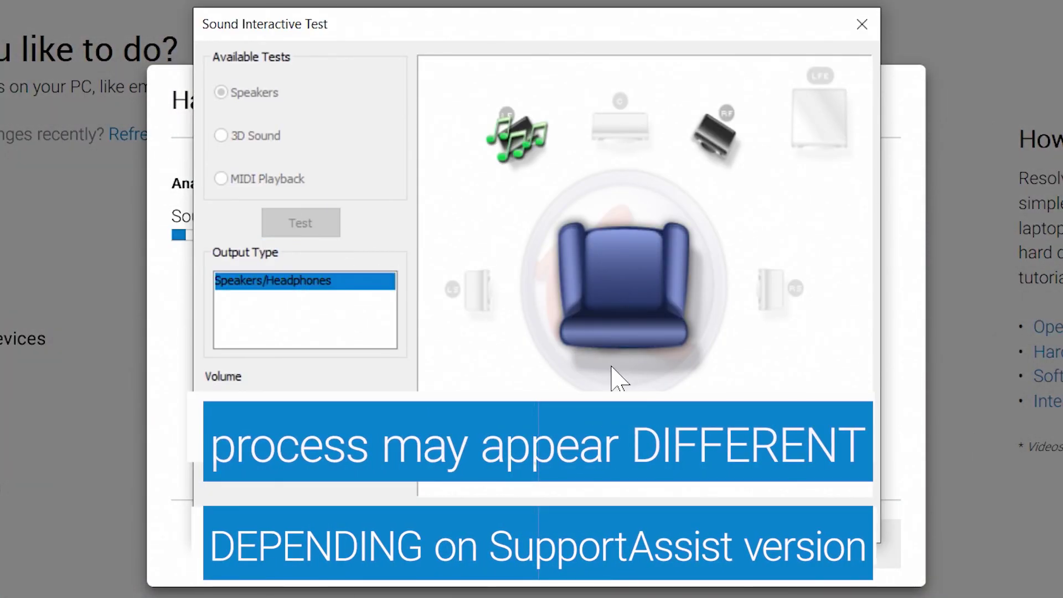